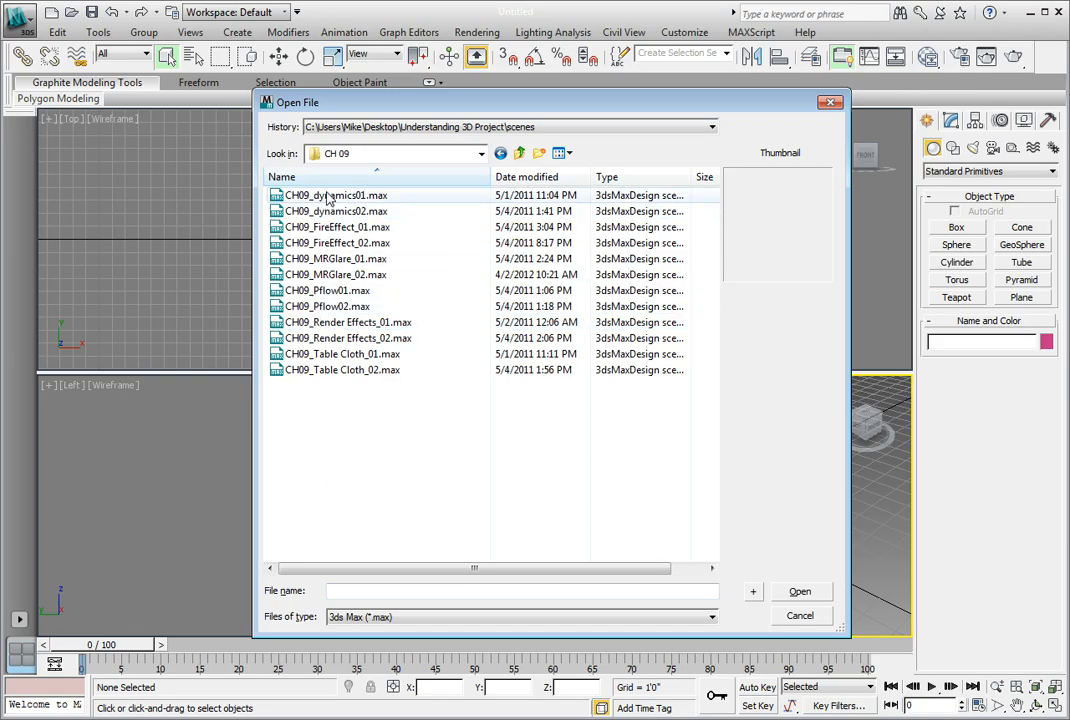
Open the scene CH09_dynamics01.max and display the MassFX Toolbar floating over the viewport's upper-left area
click(335, 196)
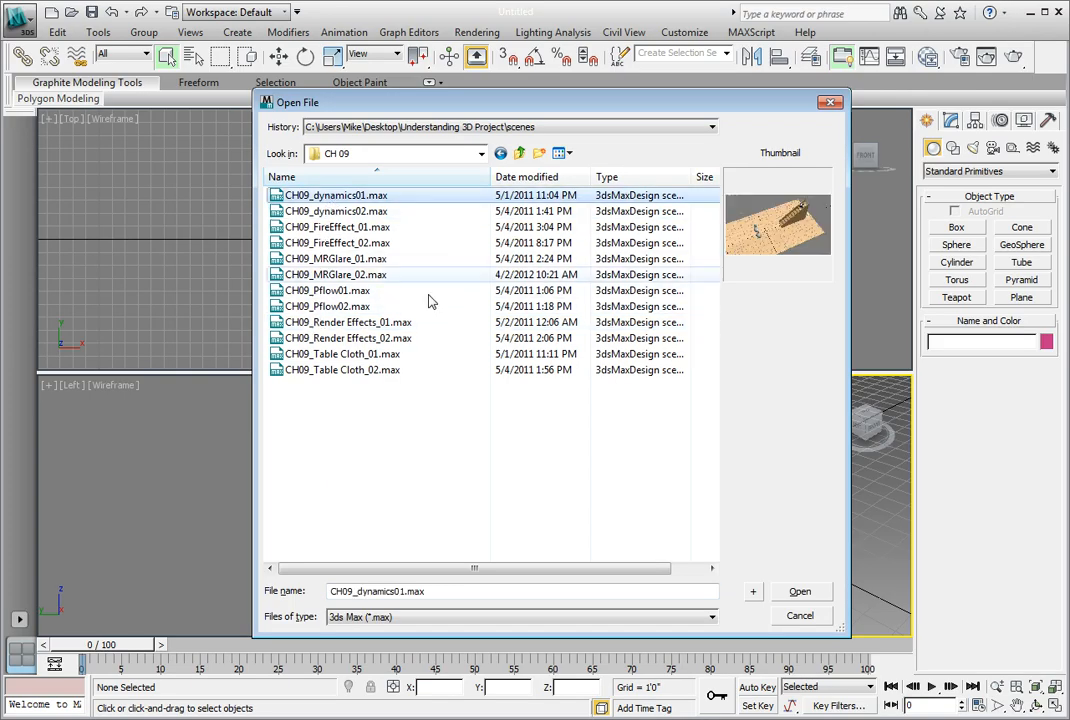
click(801, 593)
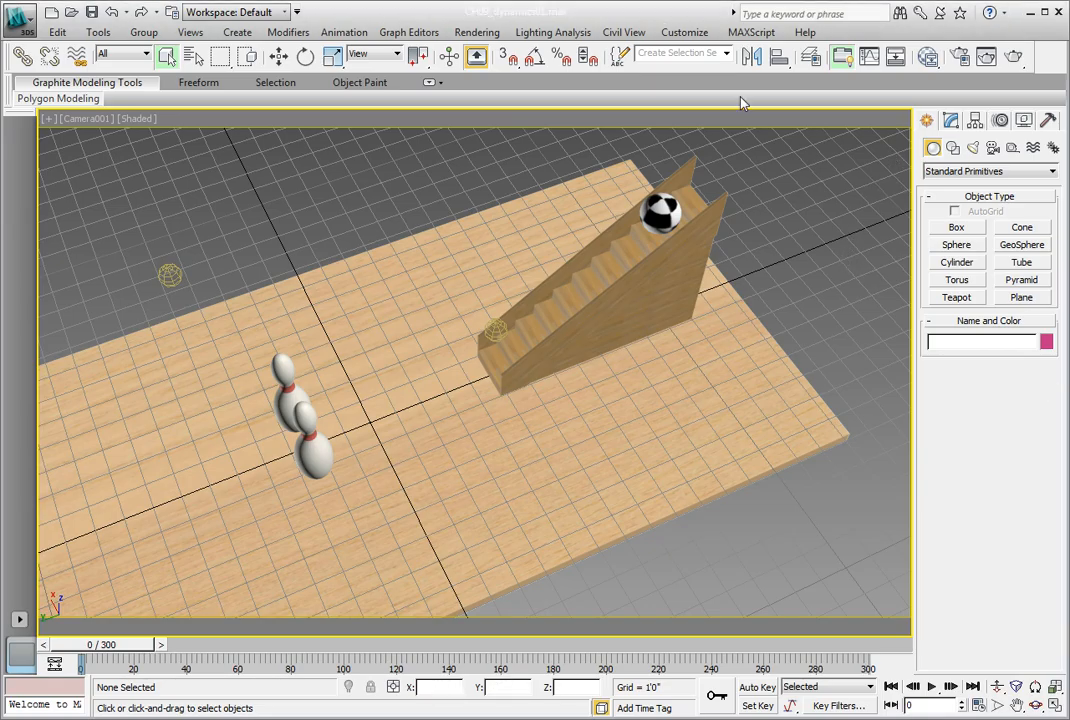
right_click(645, 75)
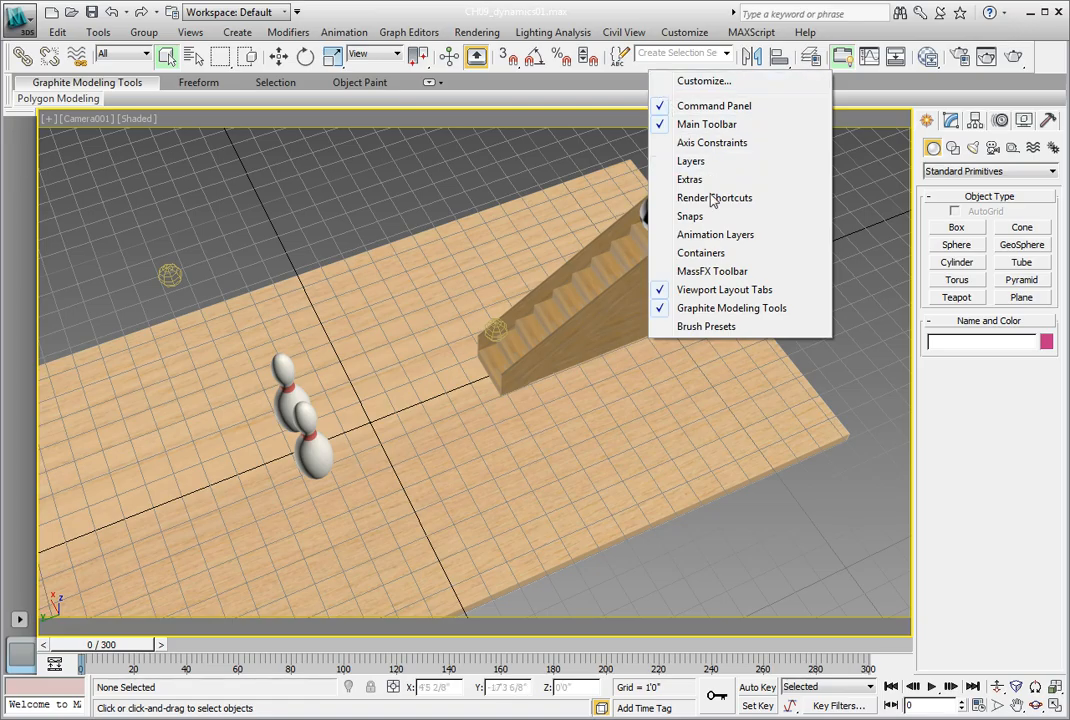
click(716, 271)
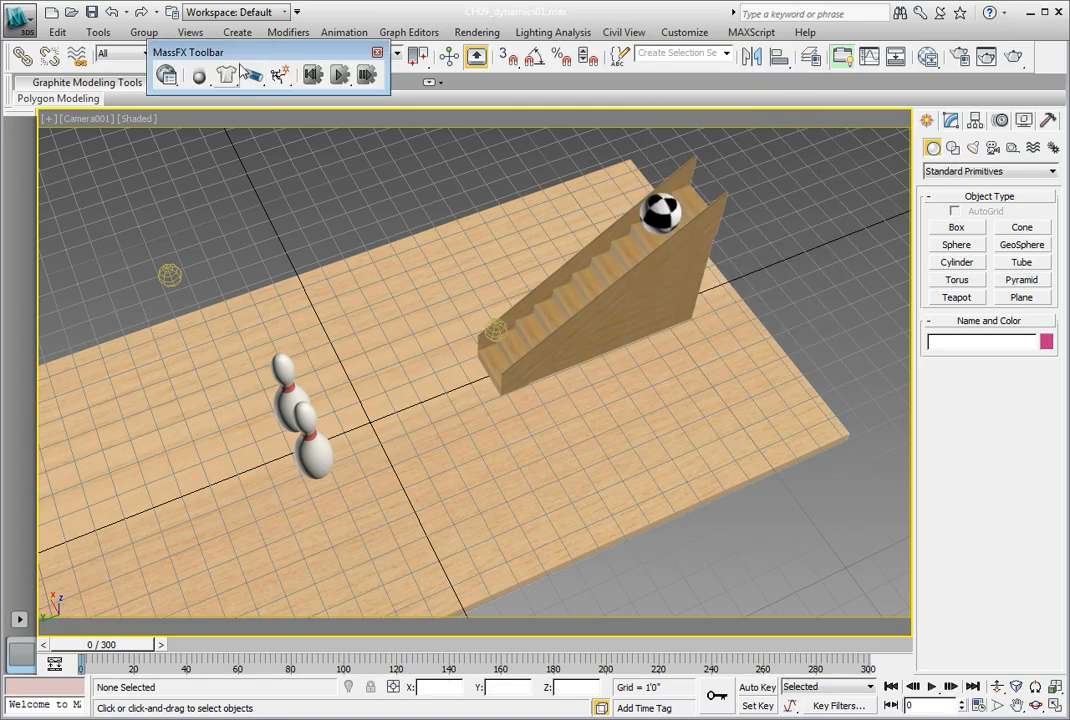
drag(245, 52, 181, 162)
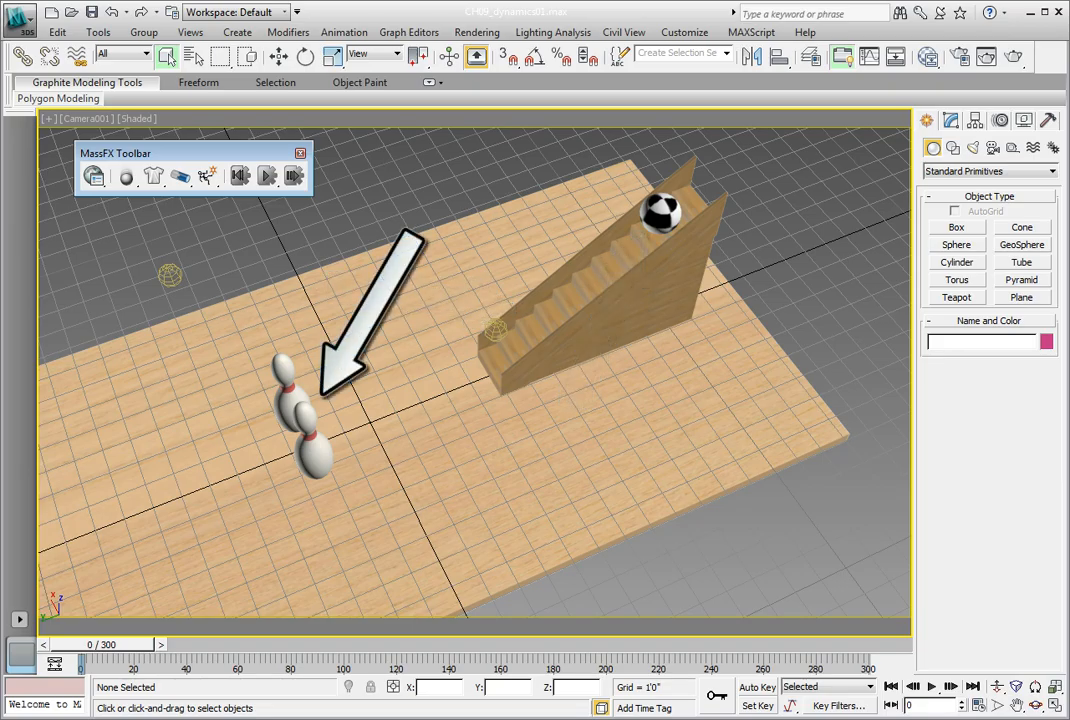
Set the staircase ramp as a static rigid body
click(620, 304)
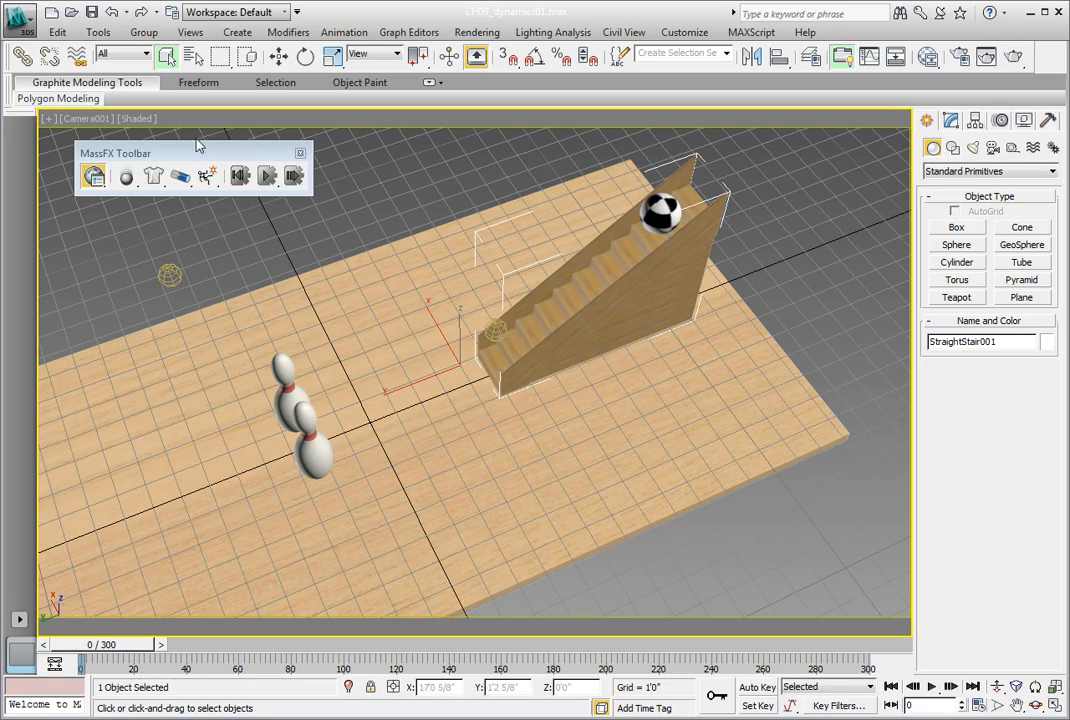
click(127, 178)
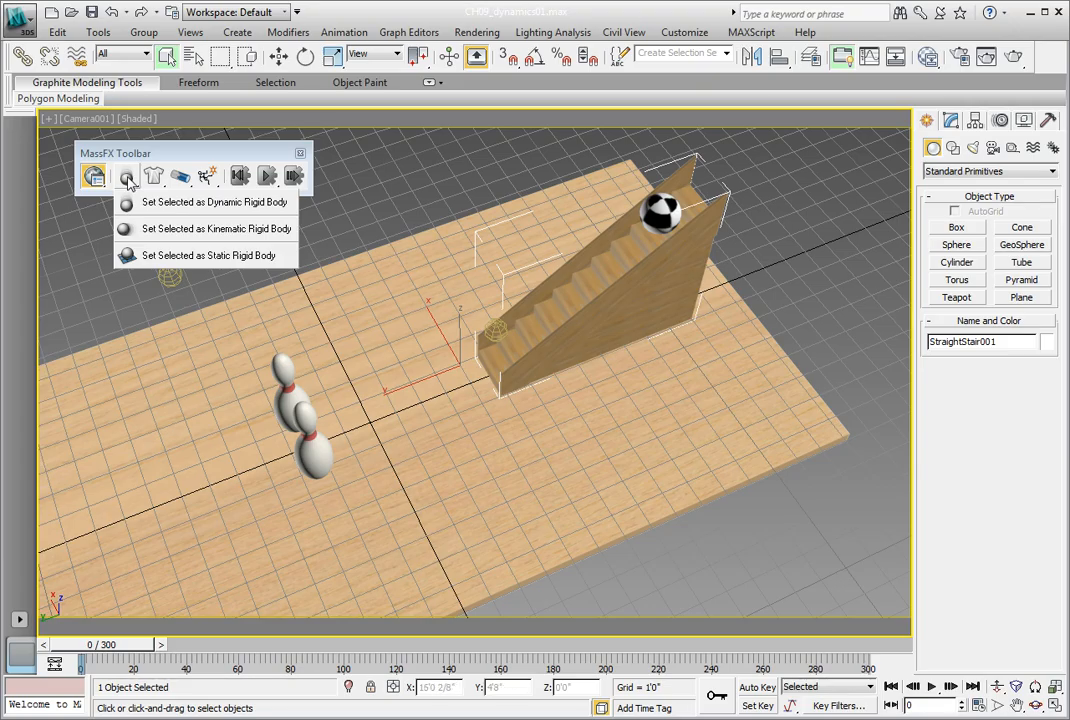
click(226, 251)
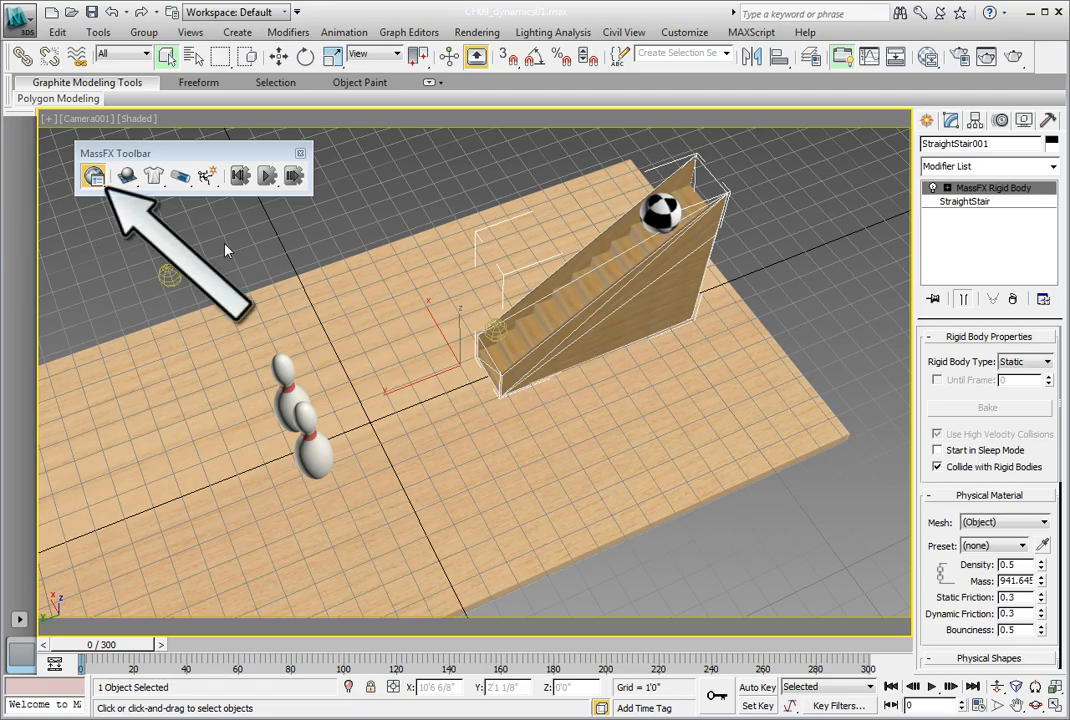
Assign the Concrete physical material preset to the staircase in MassFX Tools
click(93, 176)
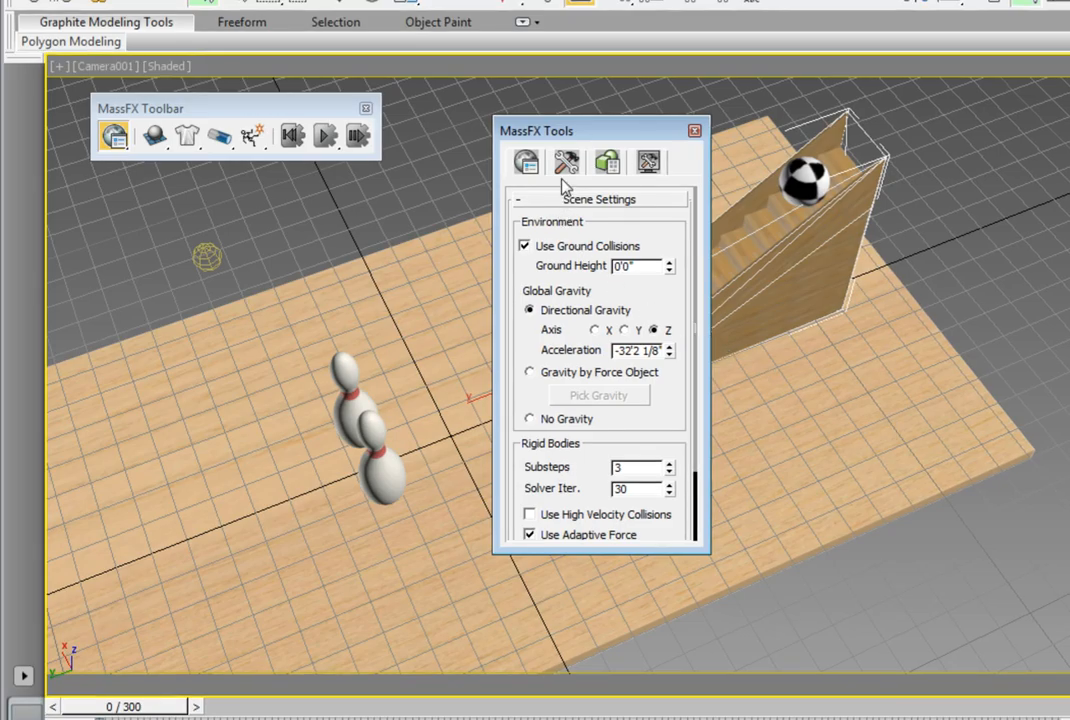
click(614, 163)
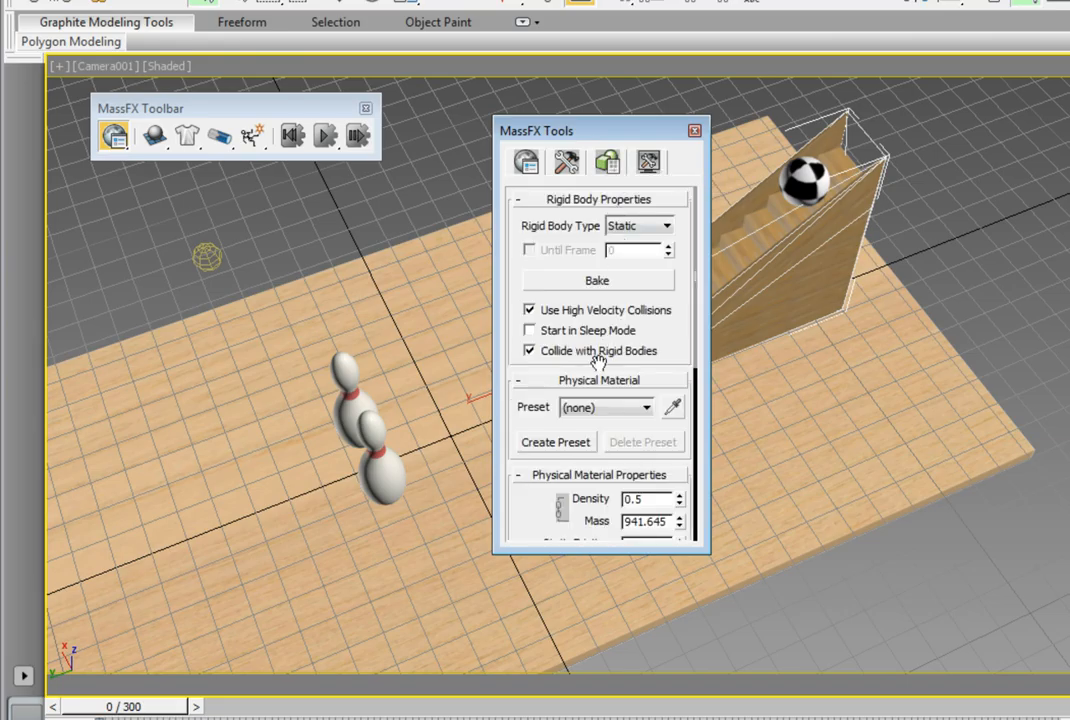
click(598, 408)
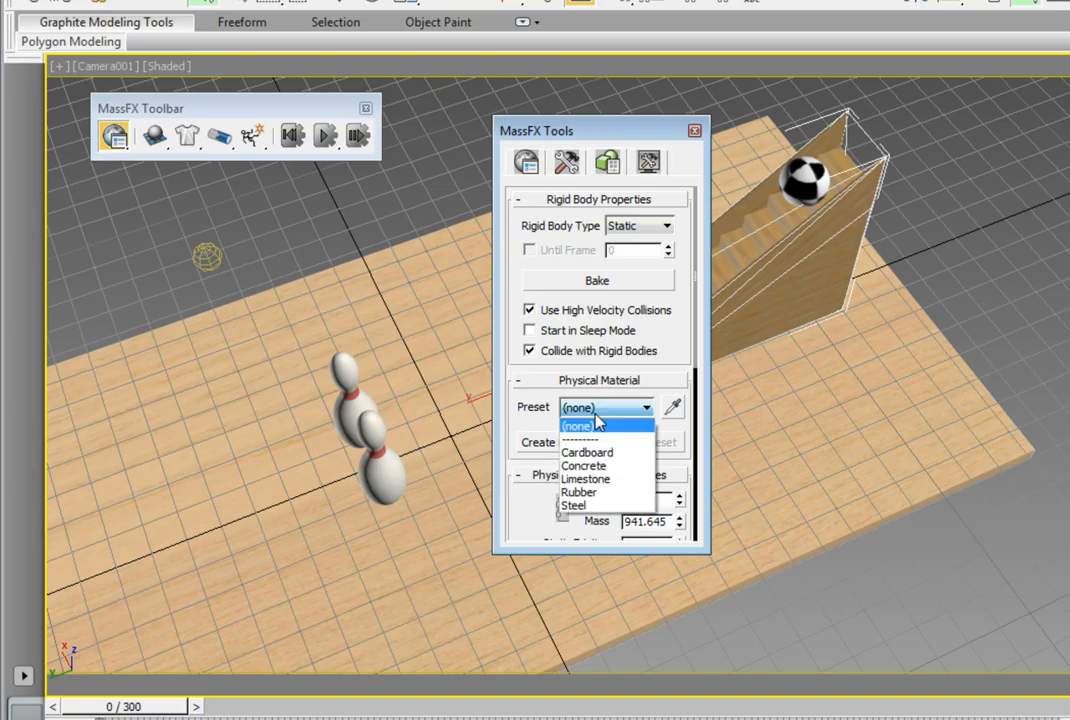
click(600, 465)
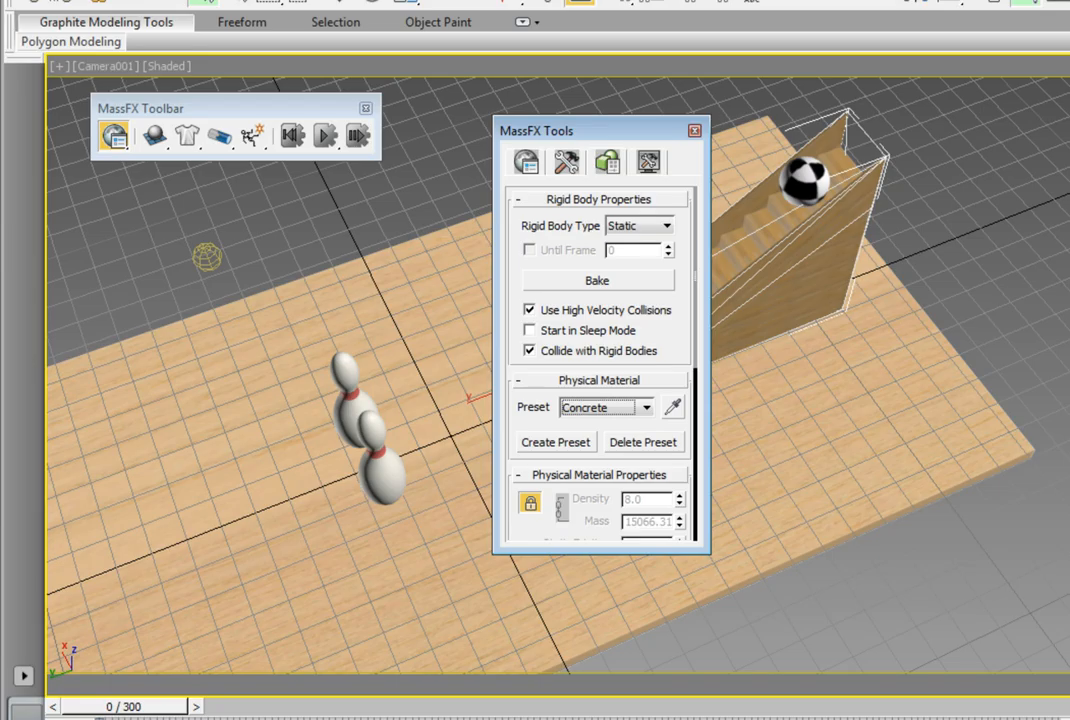
Set the staircase's physical mesh type to Original
click(532, 446)
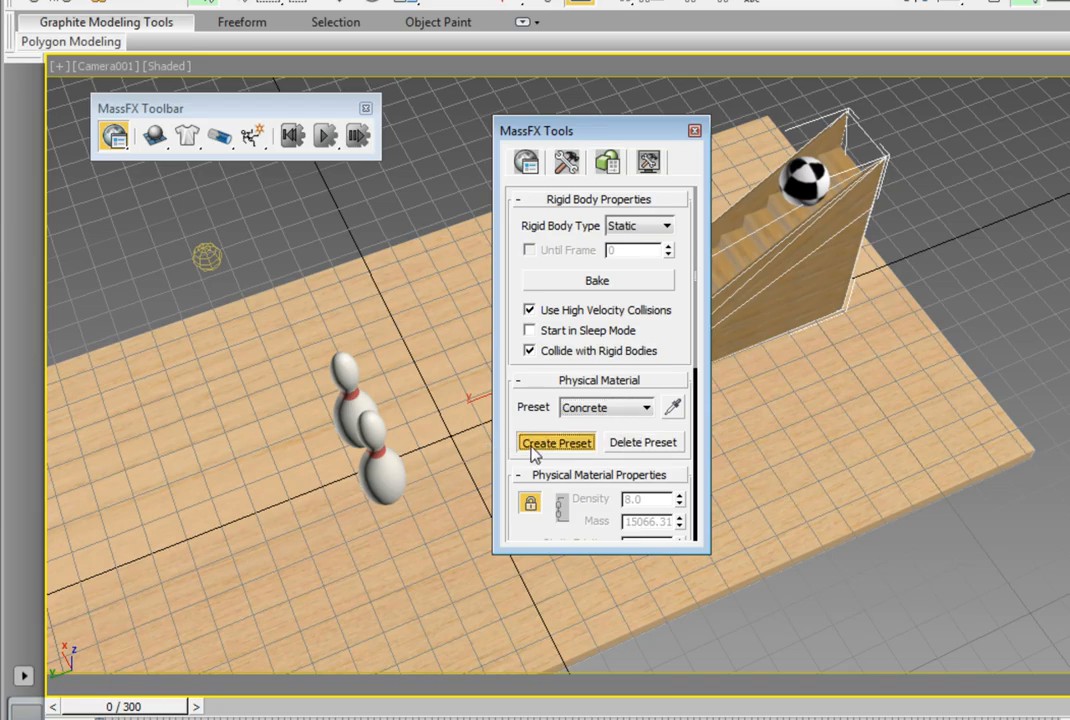
drag(524, 444, 538, 202)
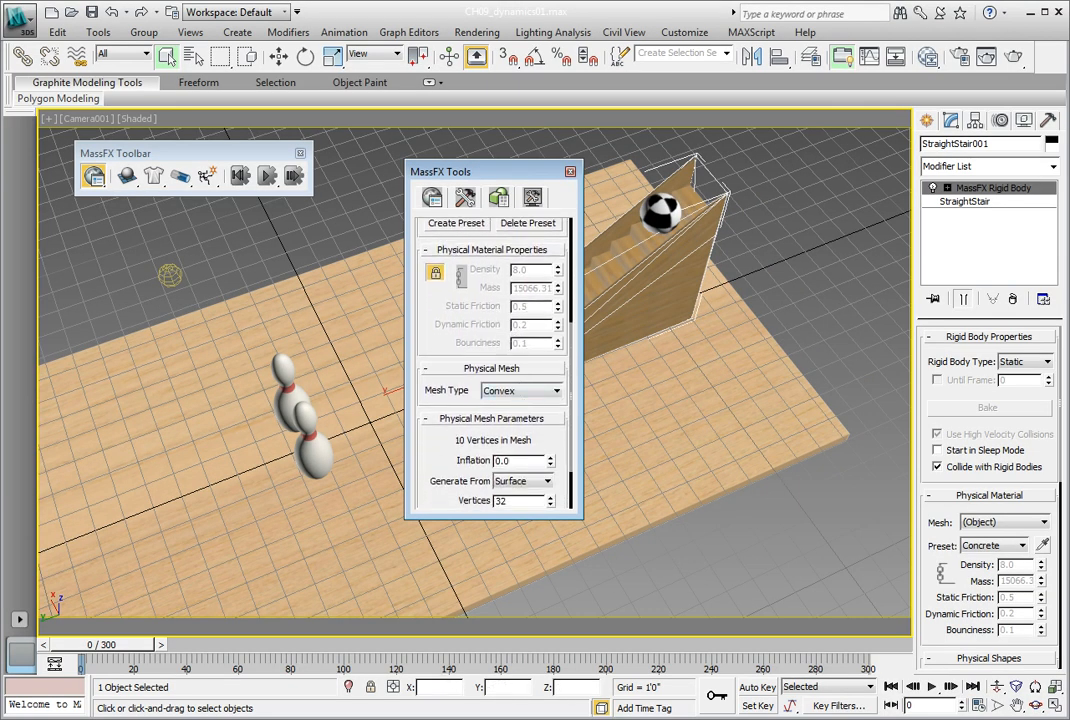
click(519, 391)
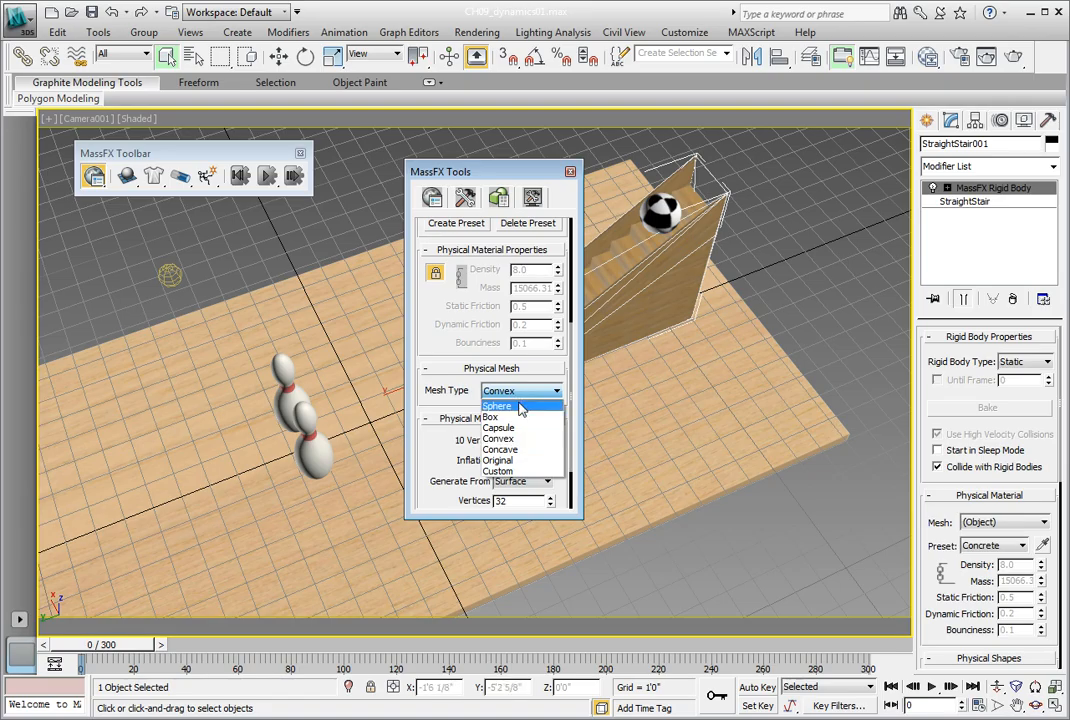
click(519, 461)
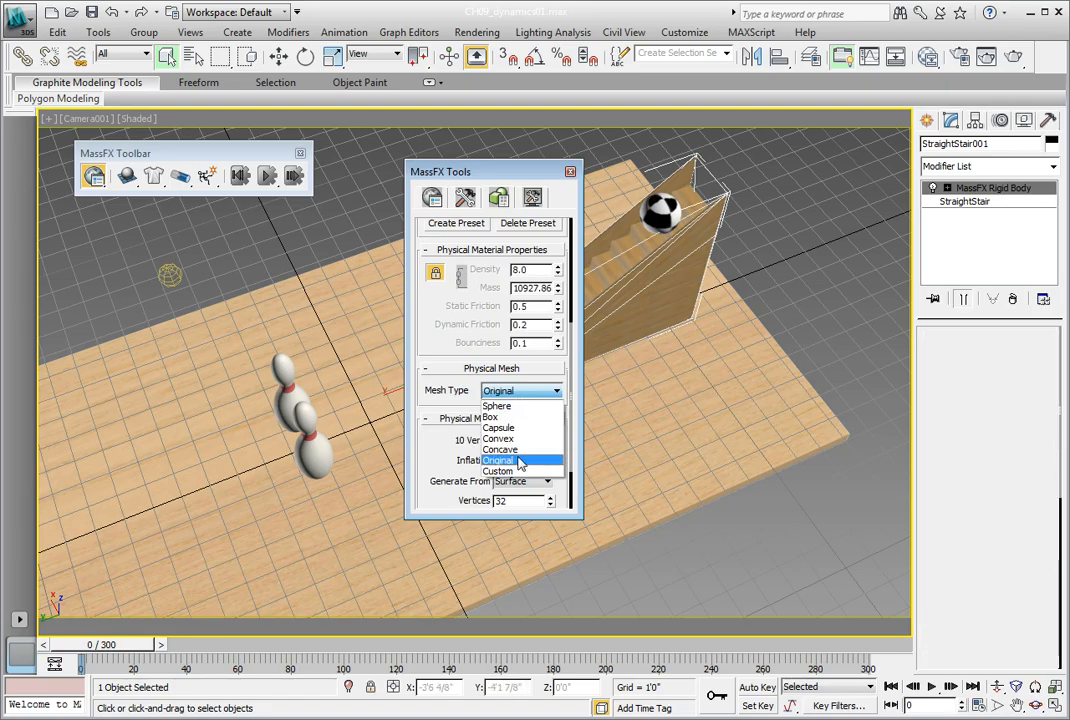
Make the ball and both bowling pins dynamic rigid bodies, and enable Start in Sleep Mode for the two pins only
click(659, 212)
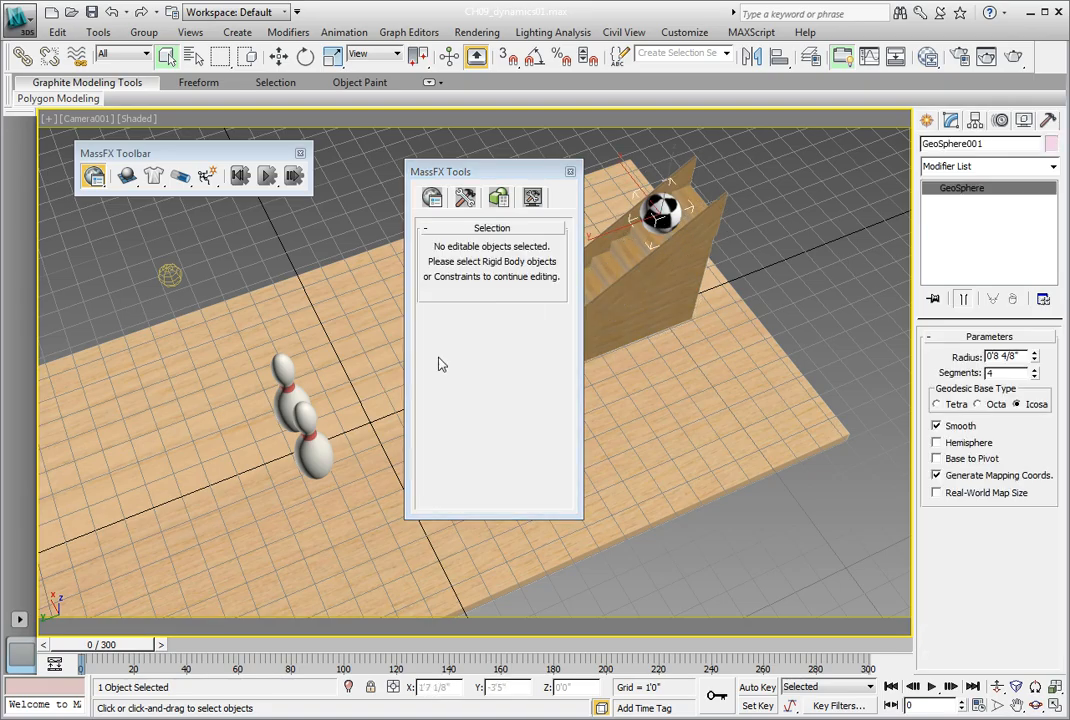
ctrl+click(314, 444)
ctrl+click(287, 374)
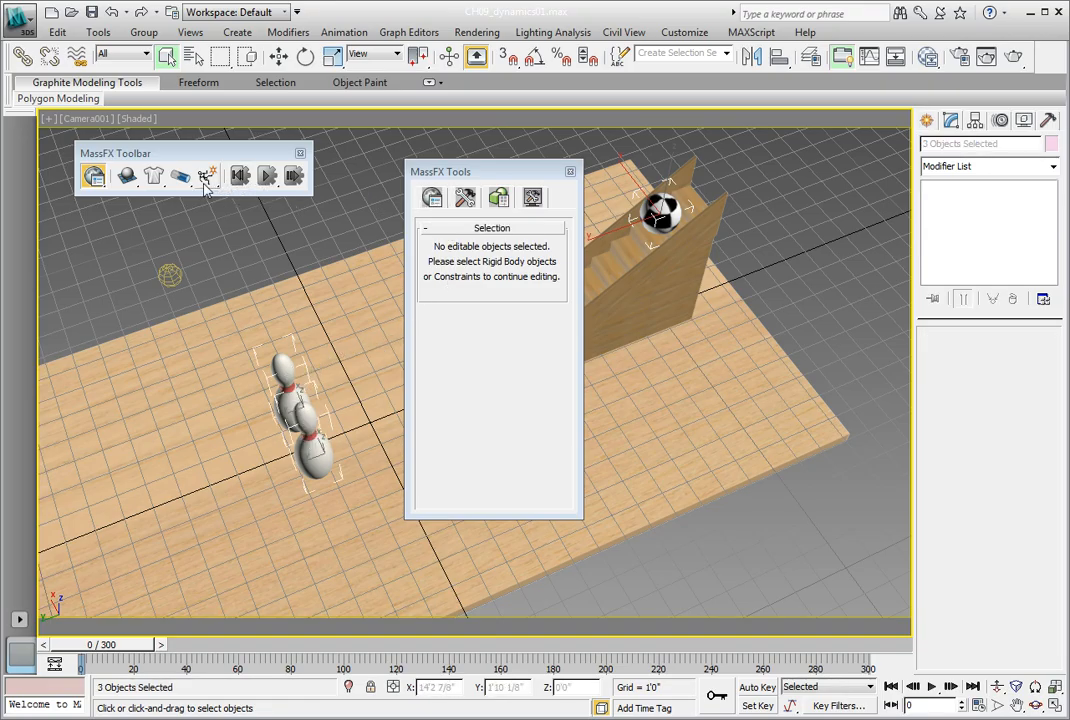
click(127, 177)
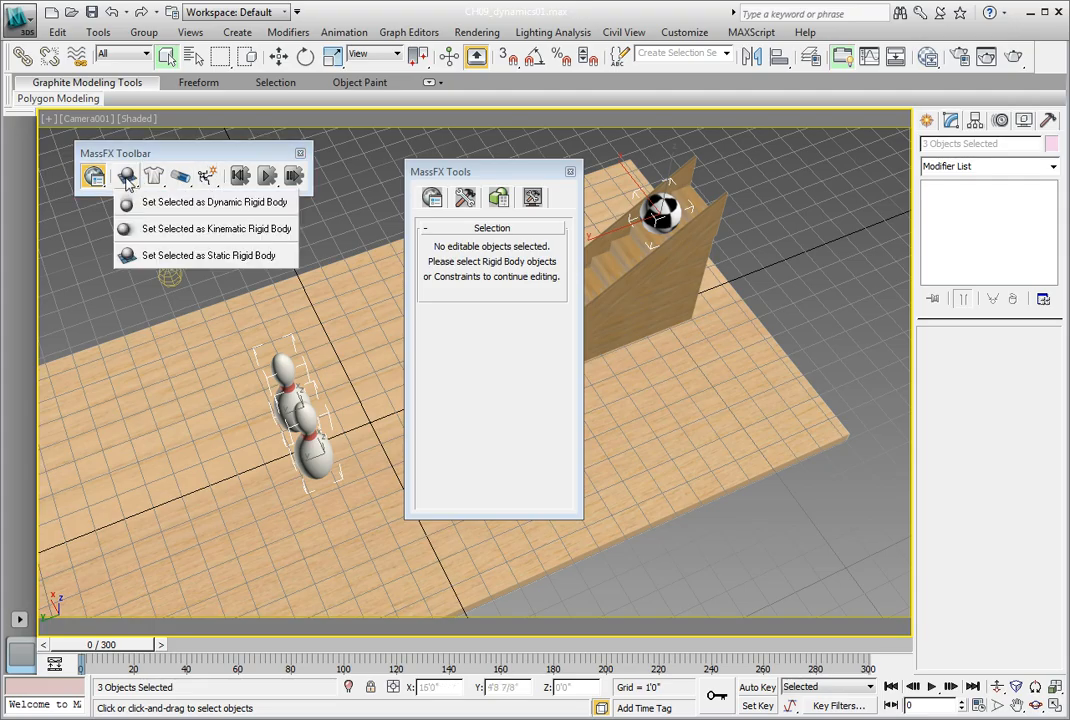
click(184, 203)
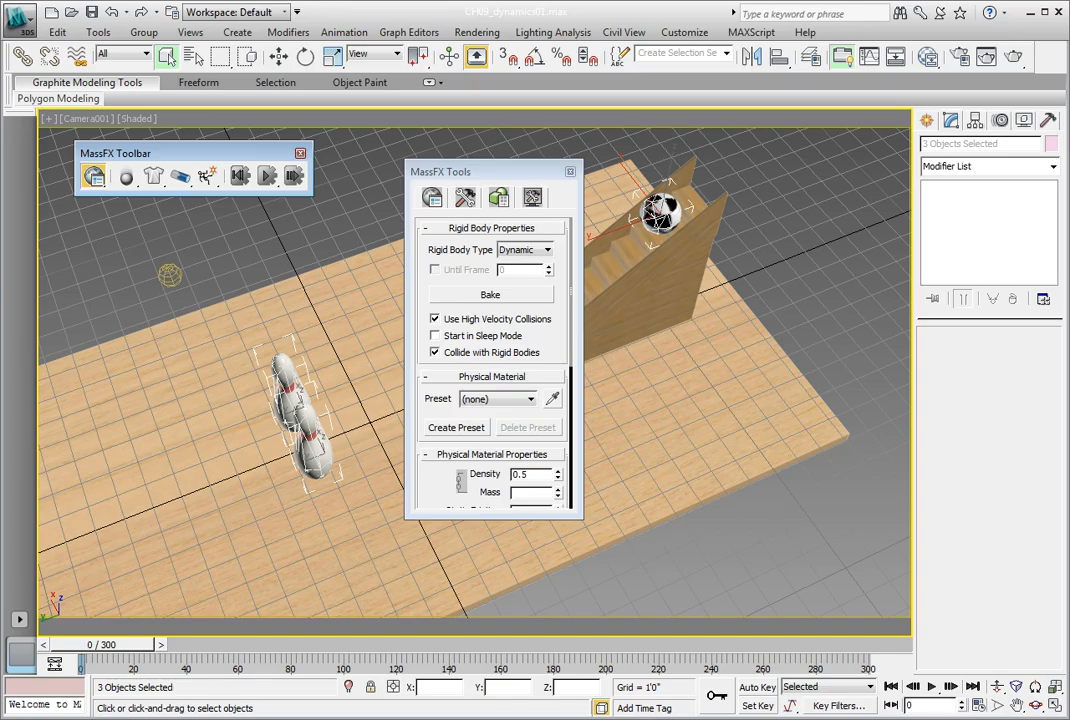
key(alt)
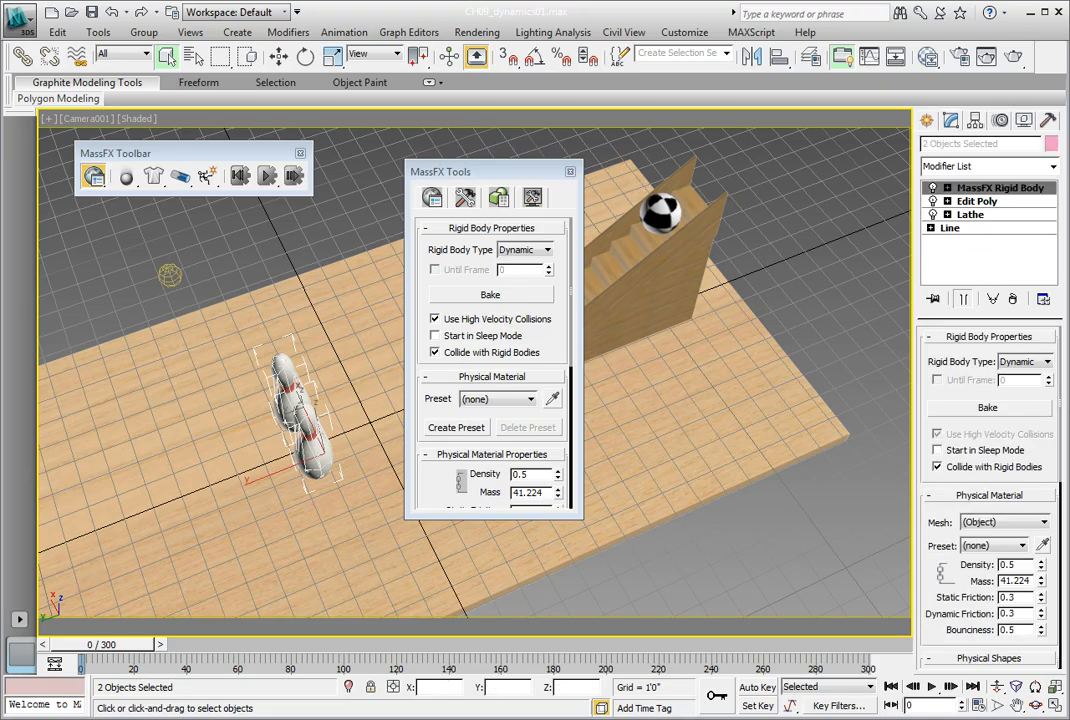
click(436, 337)
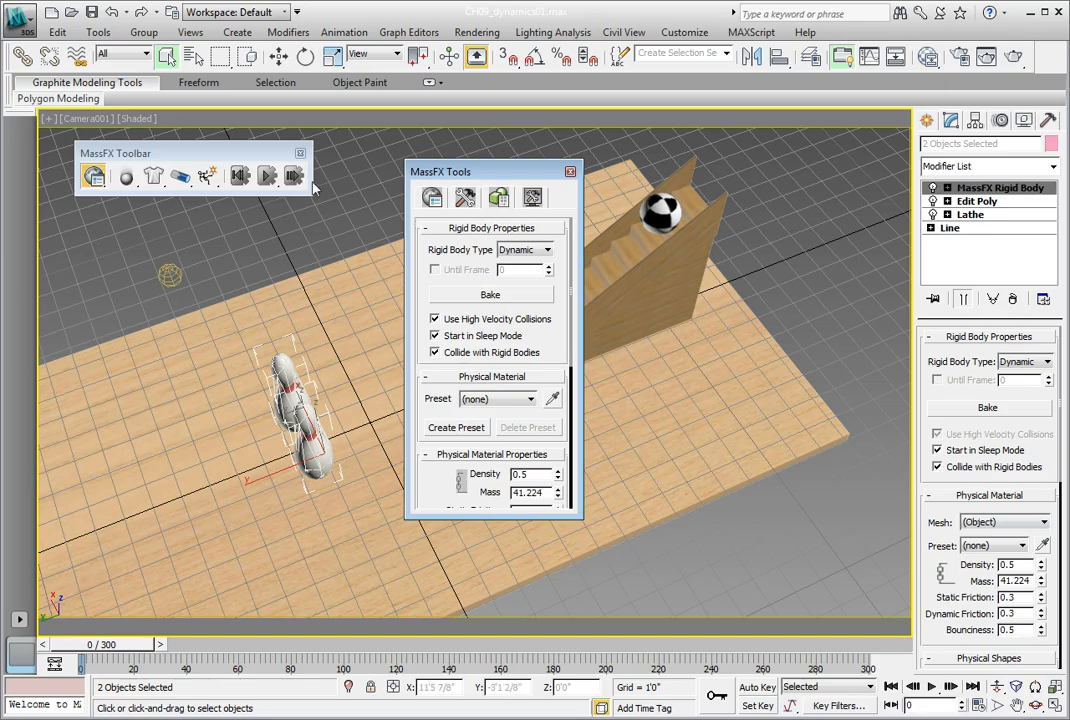
Play the simulation with MassFX Tools moved clear of the staircase, and reset it to the start
click(267, 177)
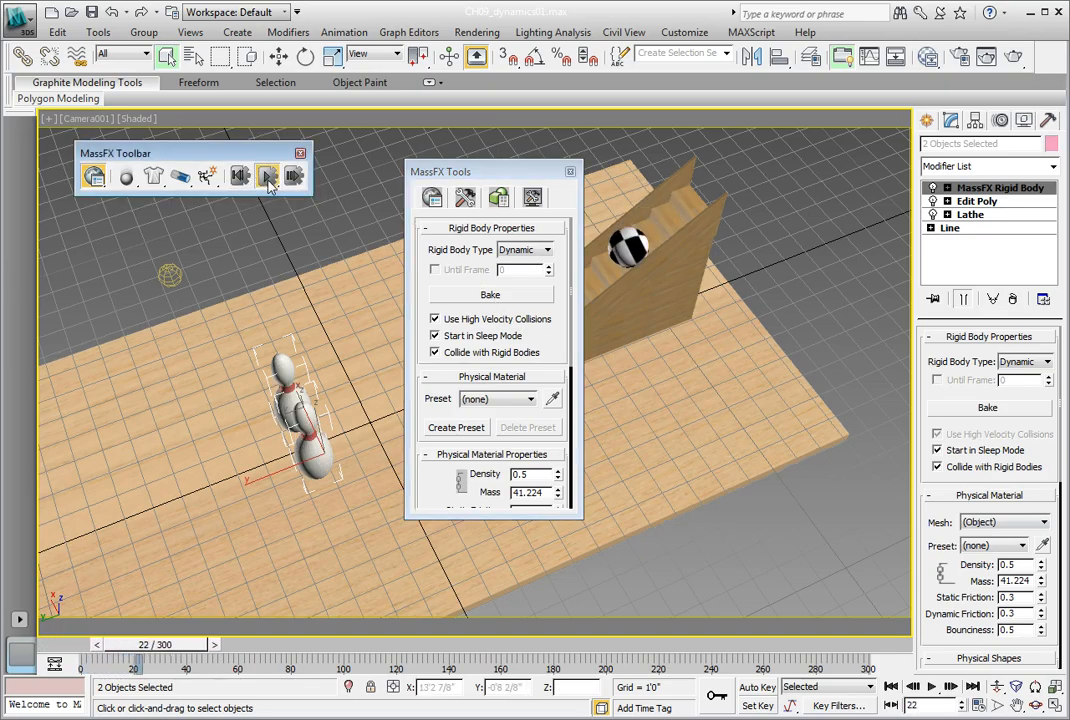
drag(515, 172, 763, 143)
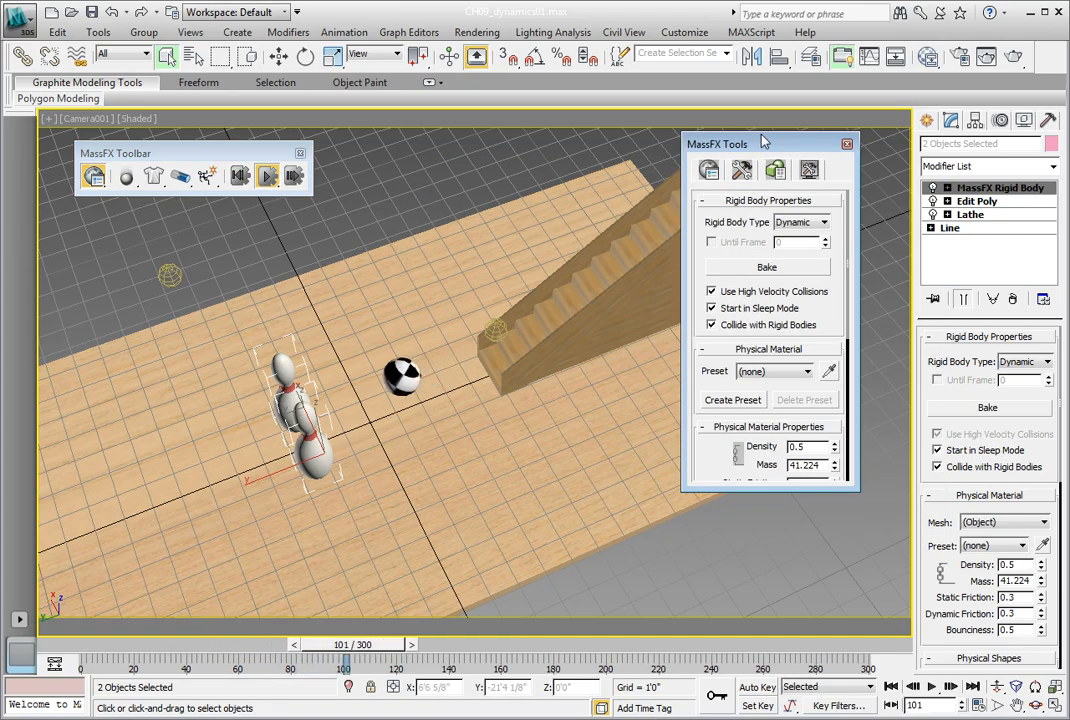
drag(763, 143, 835, 153)
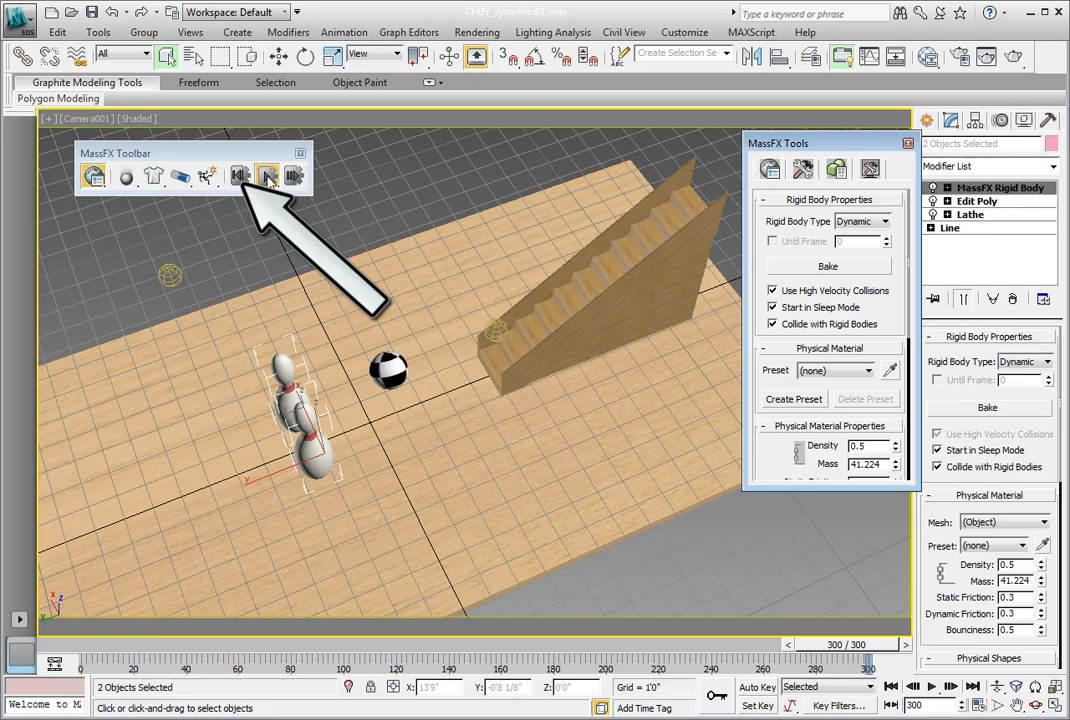
click(239, 176)
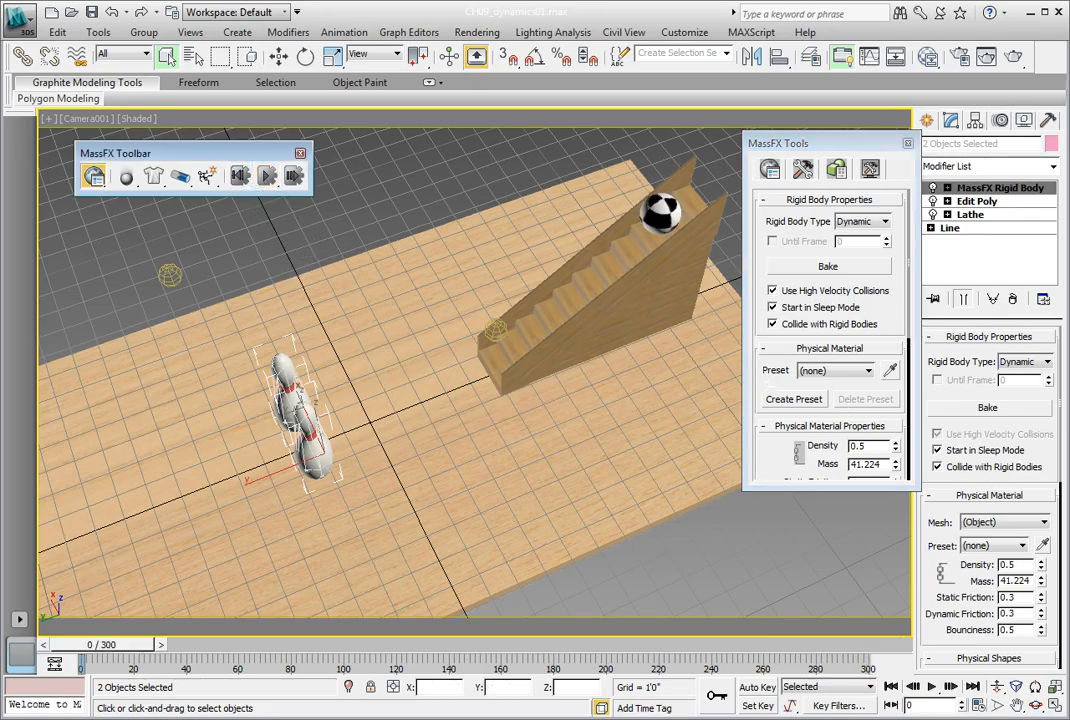
Assign the Steel physical material preset to the ball
click(651, 210)
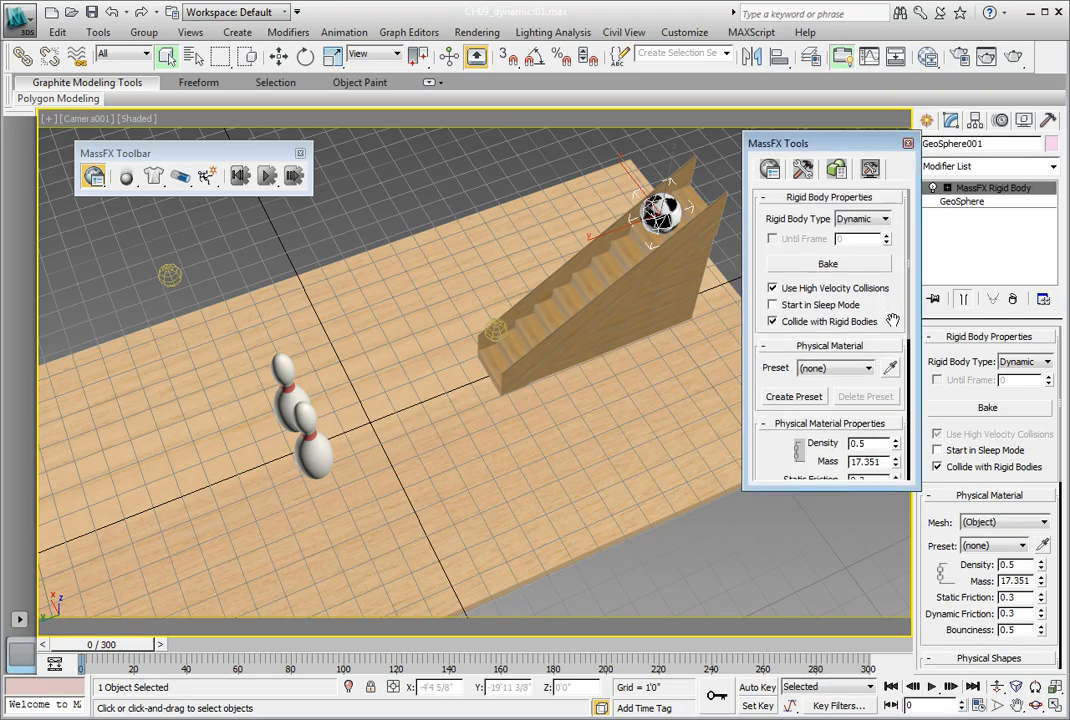
scroll(862, 330, down, 1)
click(860, 348)
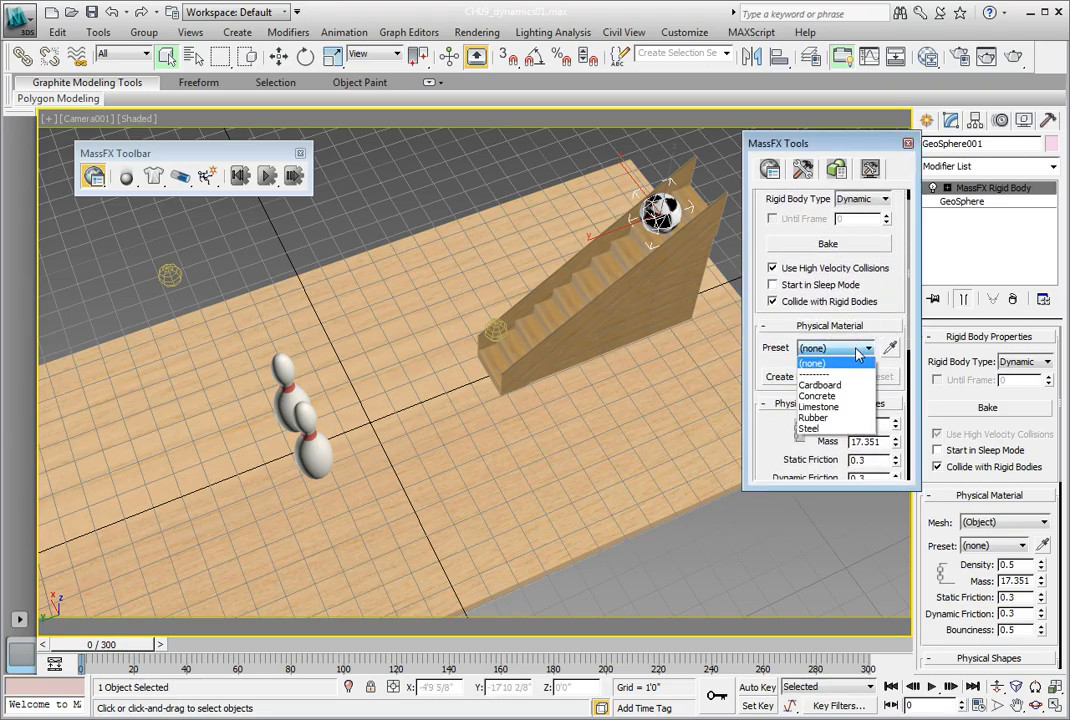
click(847, 430)
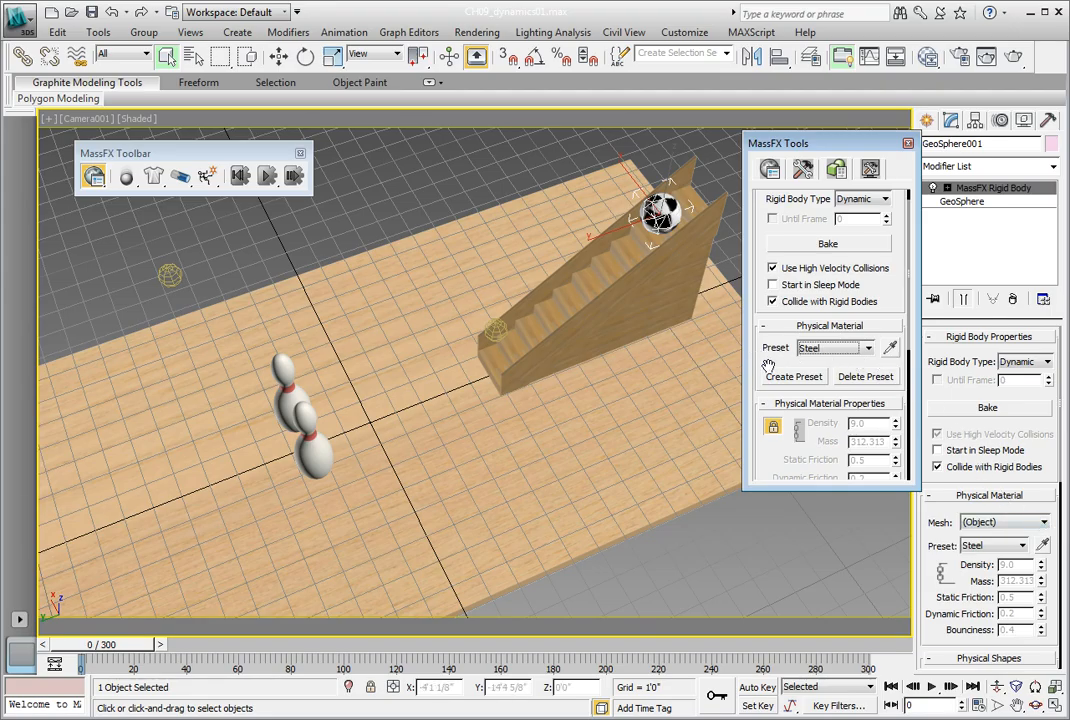
Set the ball's physical mesh type to Sphere
drag(768, 365, 770, 168)
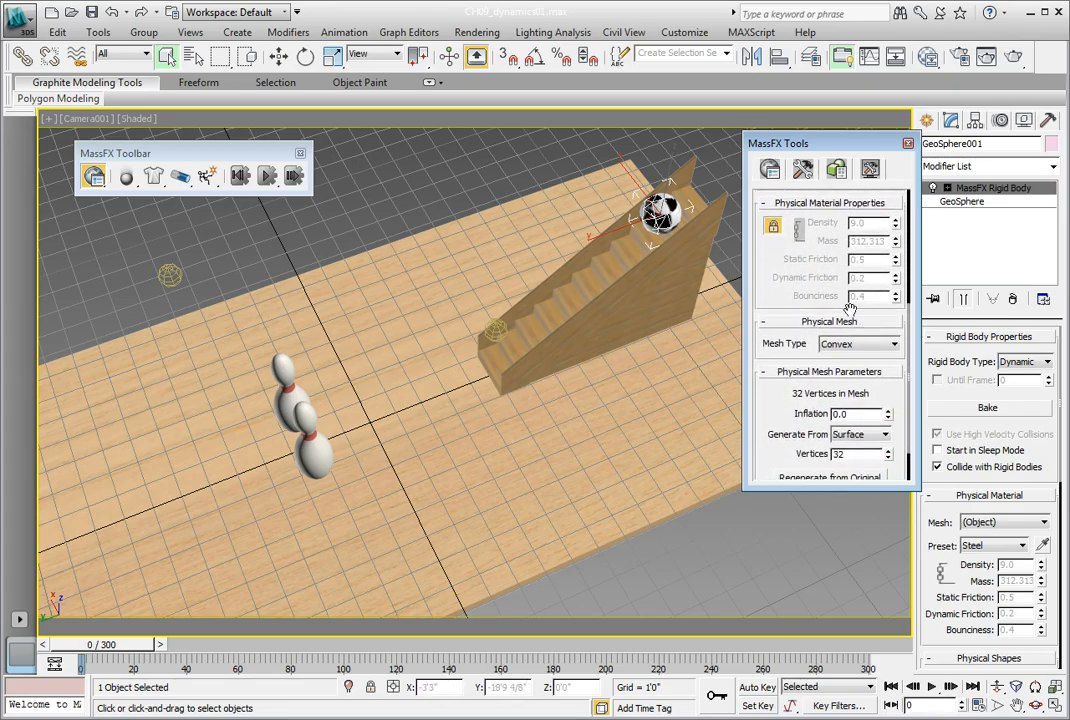
click(856, 344)
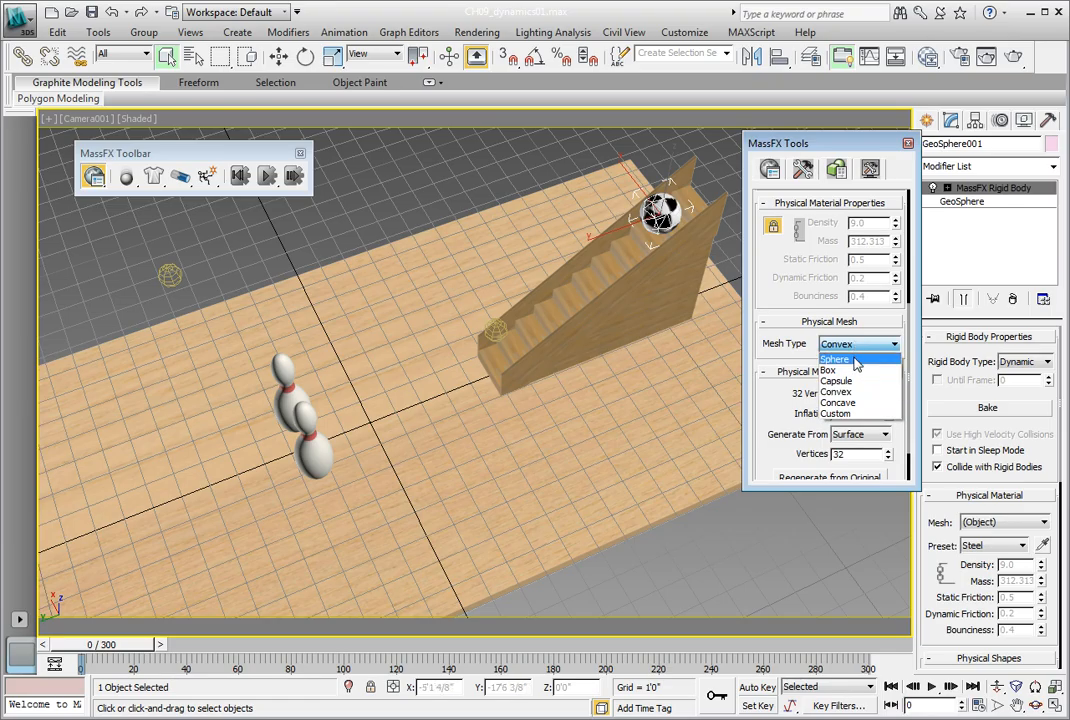
click(840, 359)
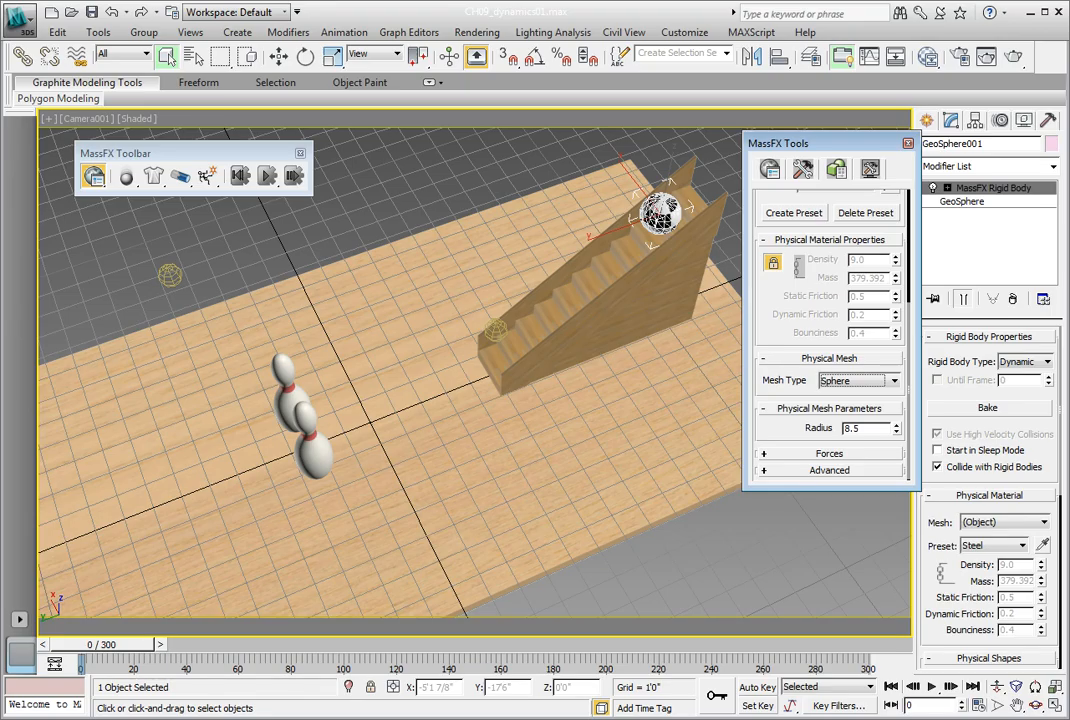
Run the simulation with the steel ball and bake all the rigid bodies' motion to keyframes
click(266, 180)
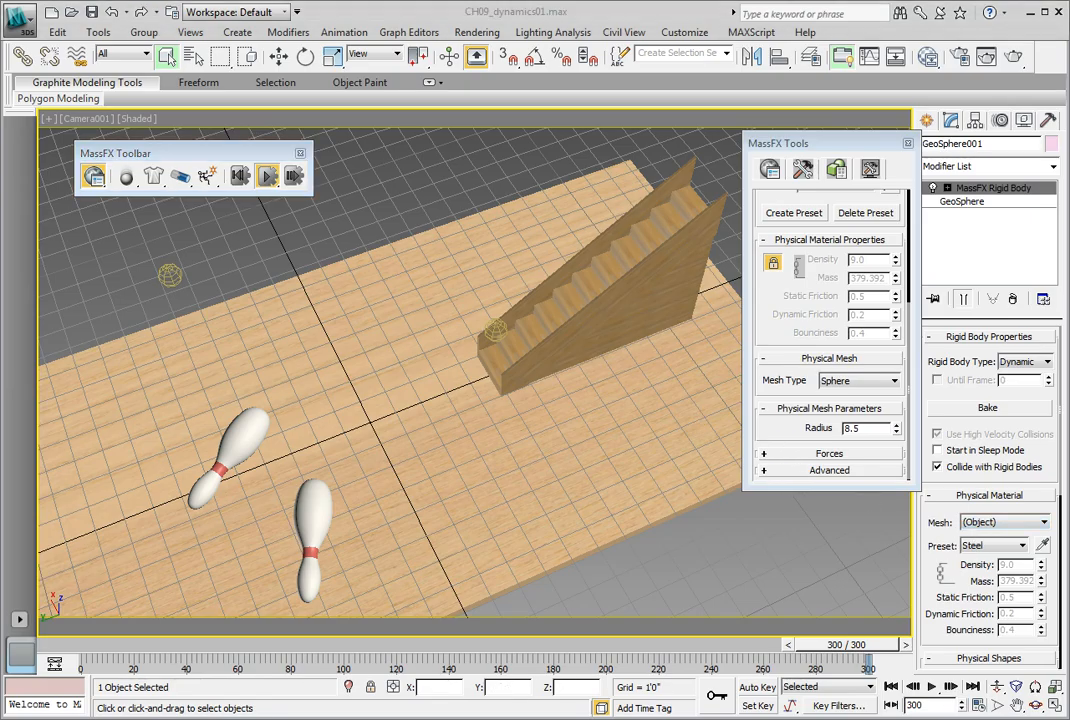
click(818, 146)
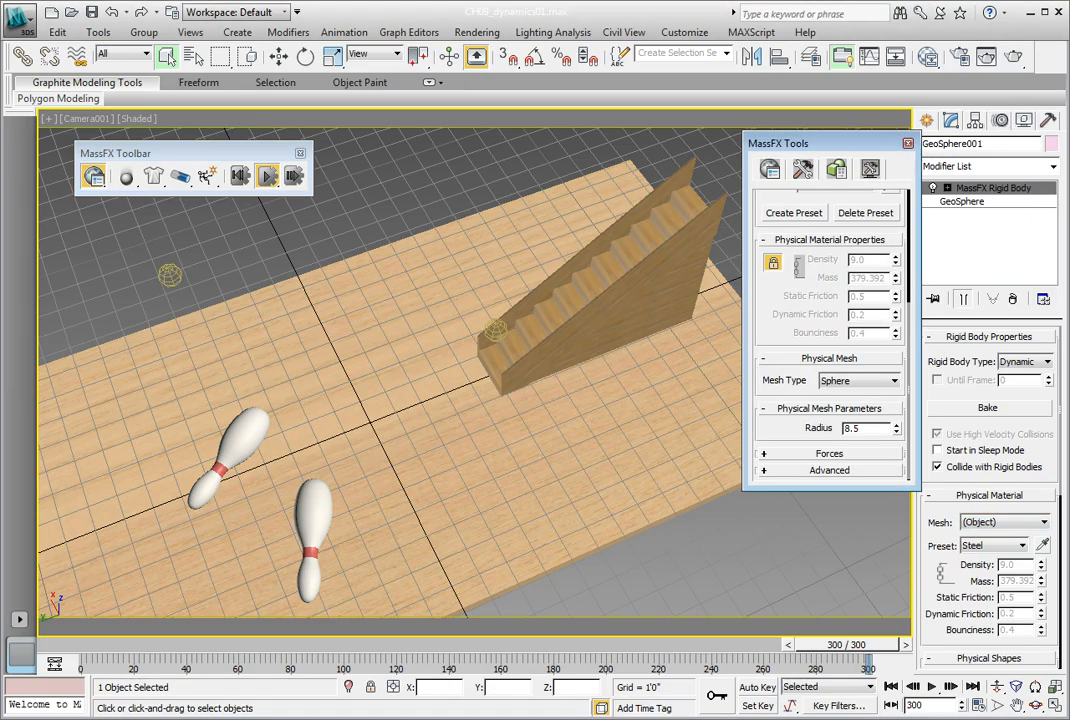
click(805, 169)
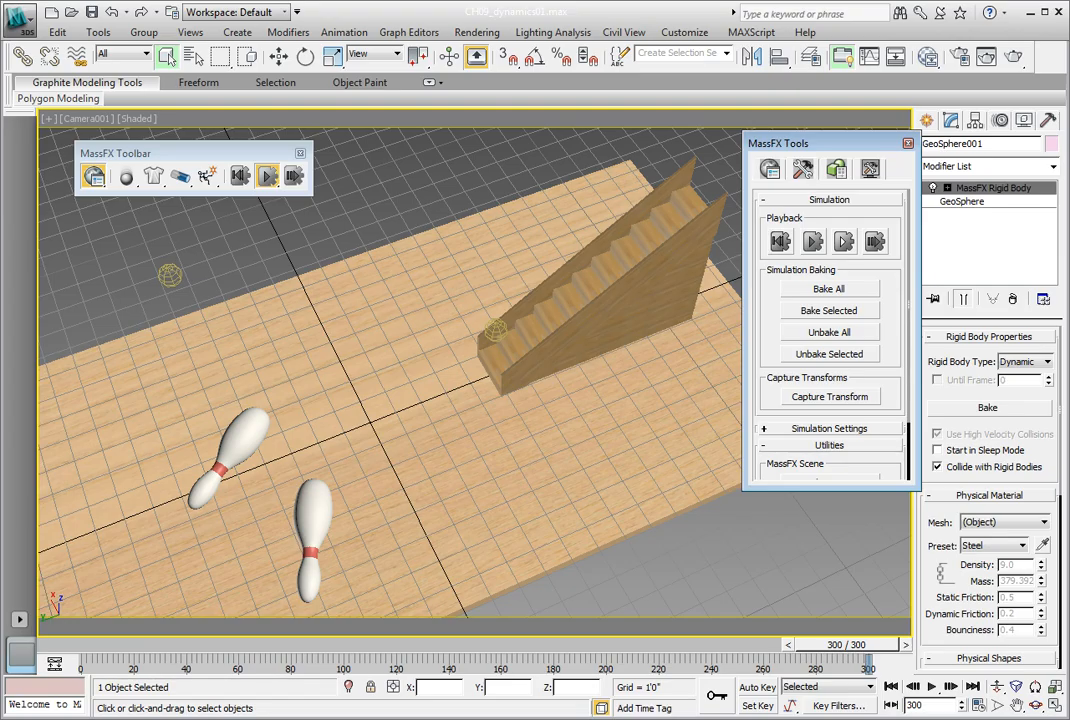
click(829, 289)
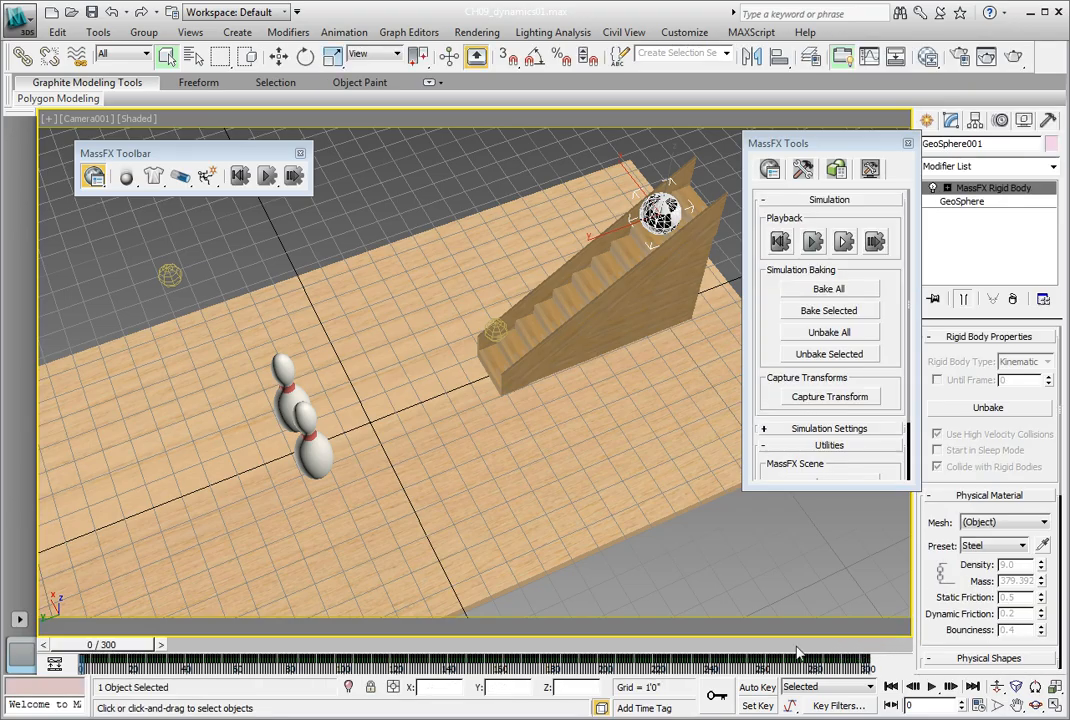
drag(101, 644, 30, 645)
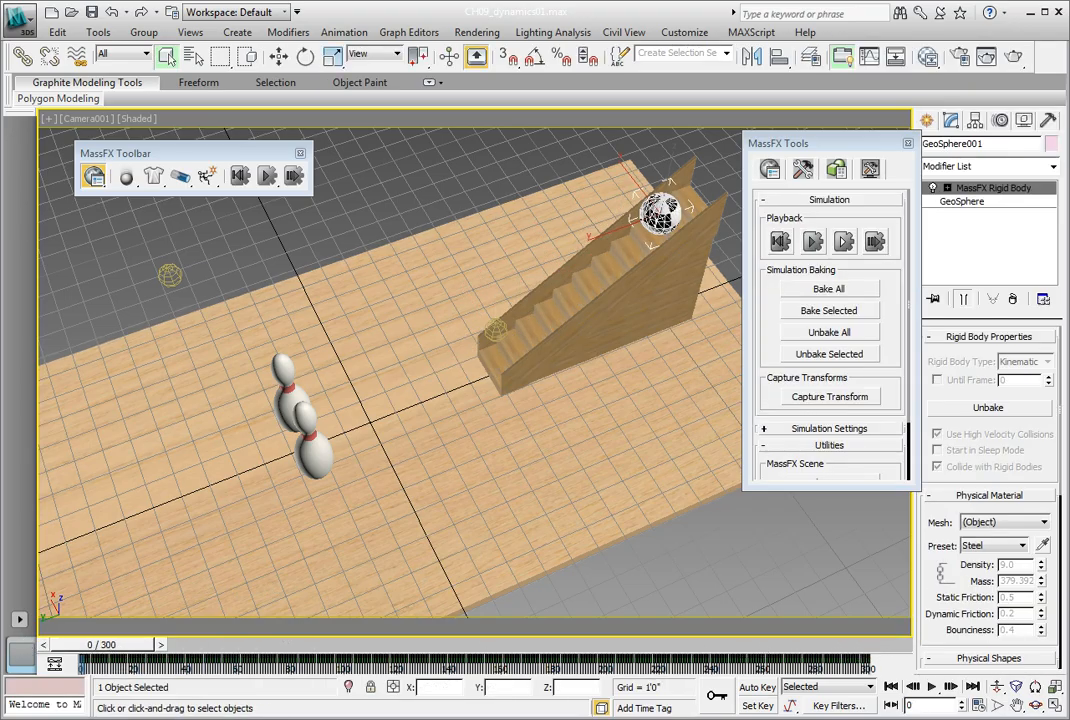